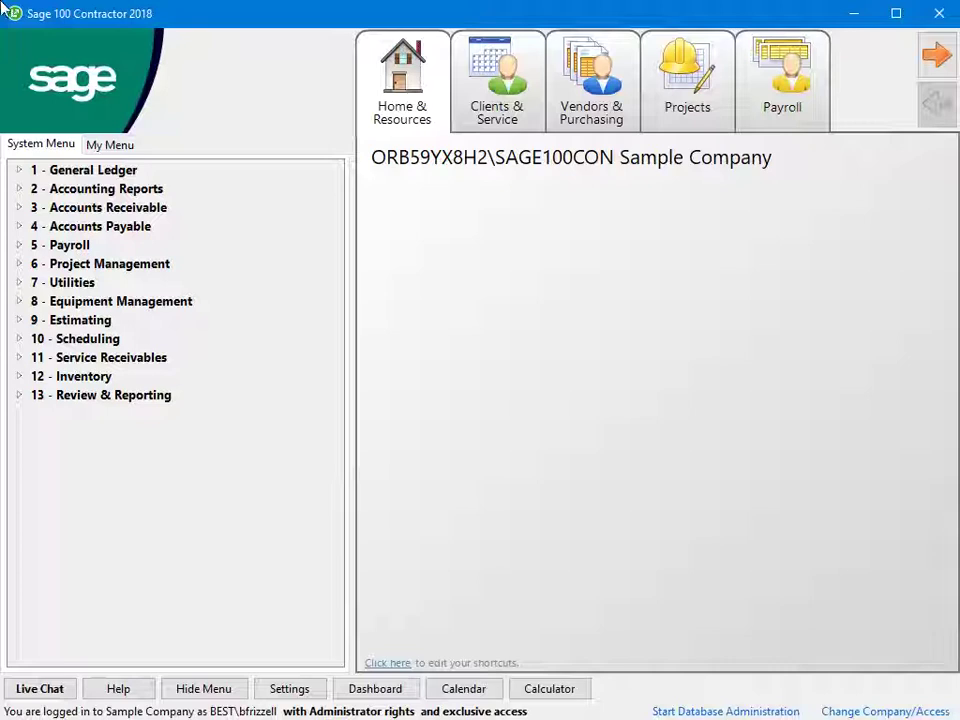
Open Bank Reconciliation for account 1000 - General Checking (balance 78,405.35) and show the Bank Feeds menu
left_click(20, 171)
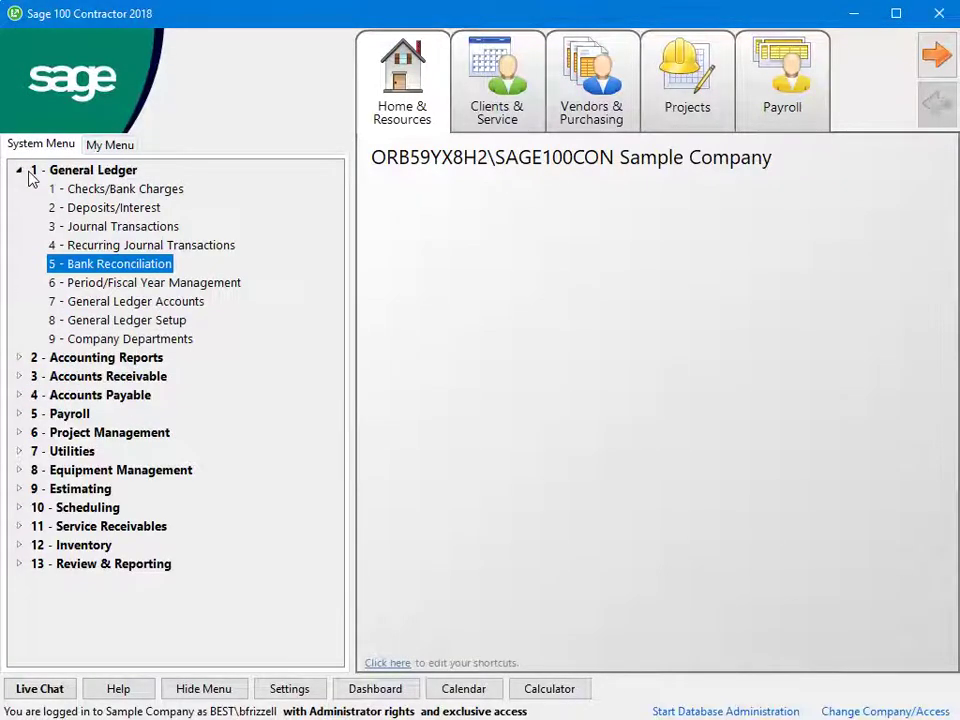
double_click(30, 263)
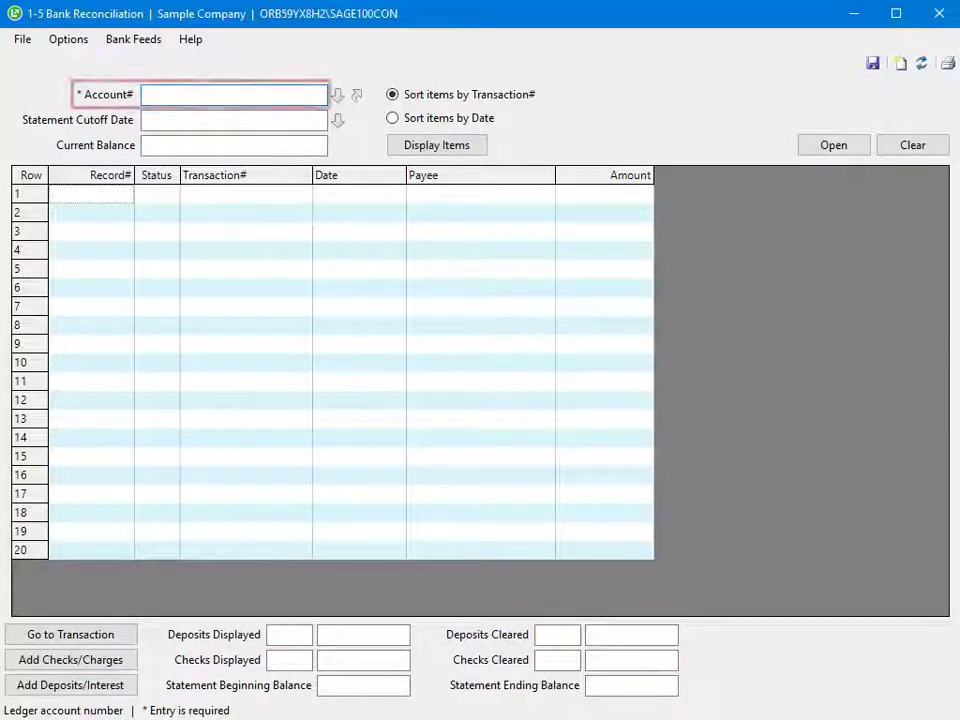
type("1000")
key("Tab")
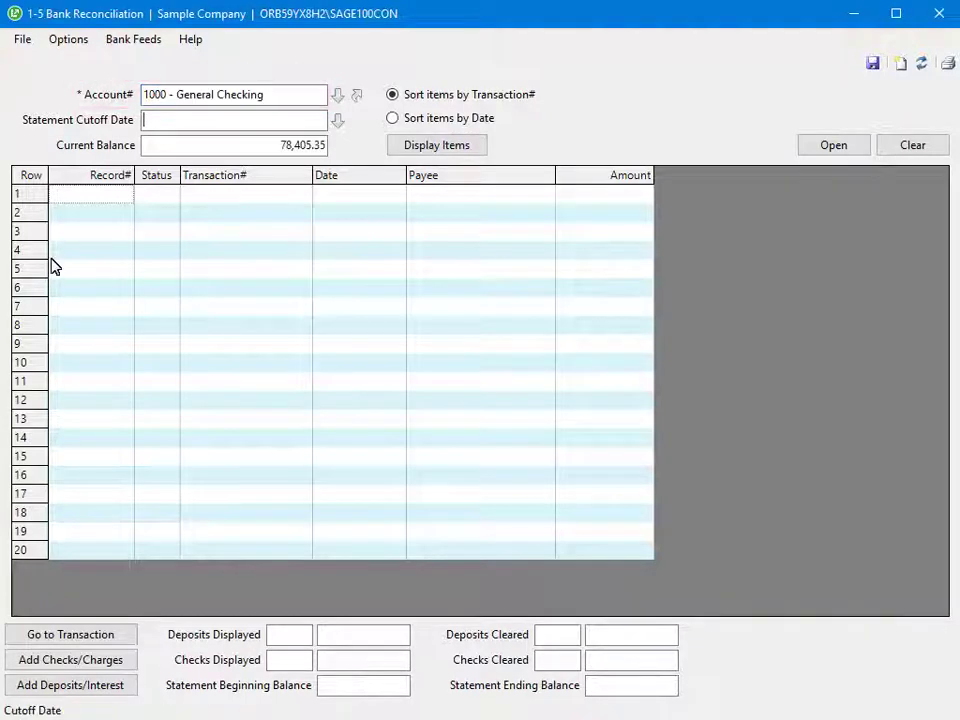
left_click(148, 45)
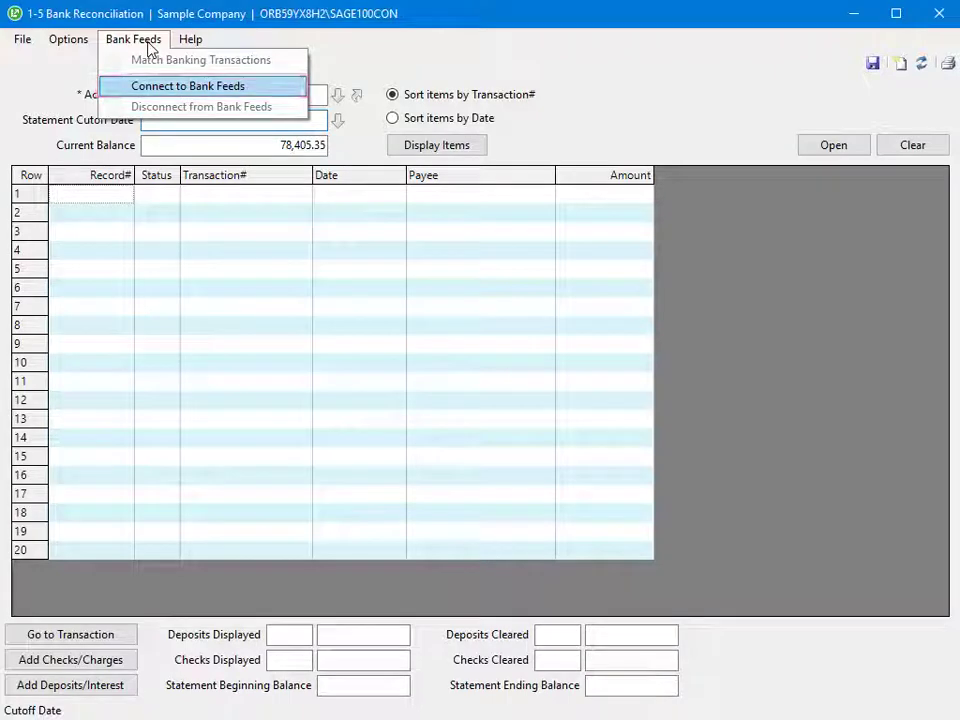
Choose Connect to Bank Feeds, enter and confirm the user's e-mail address, accept the terms, and start setup
left_click(270, 92)
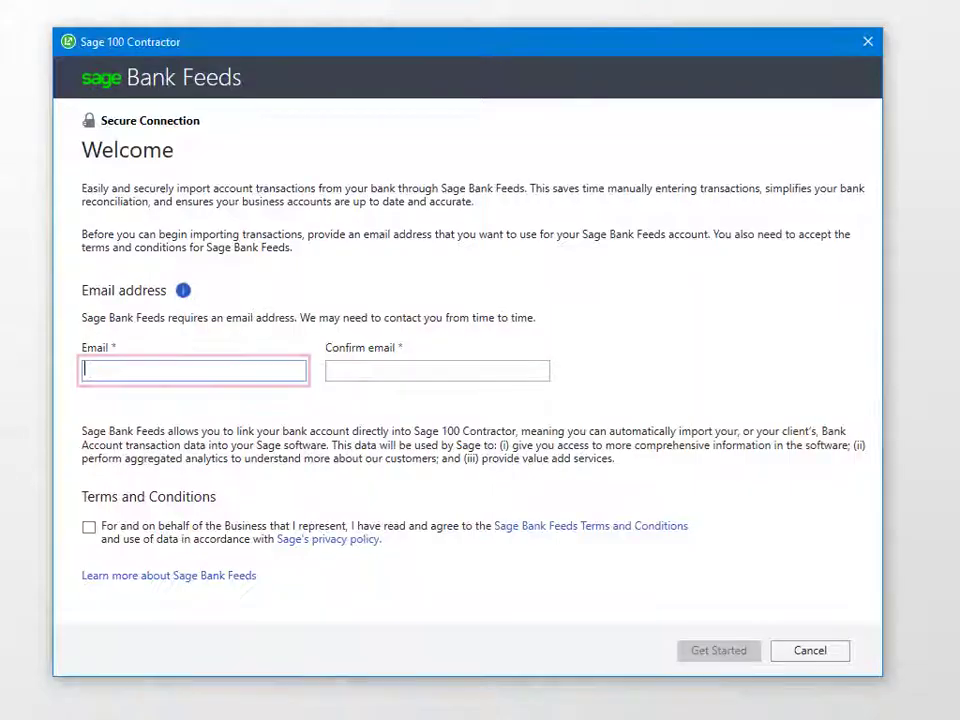
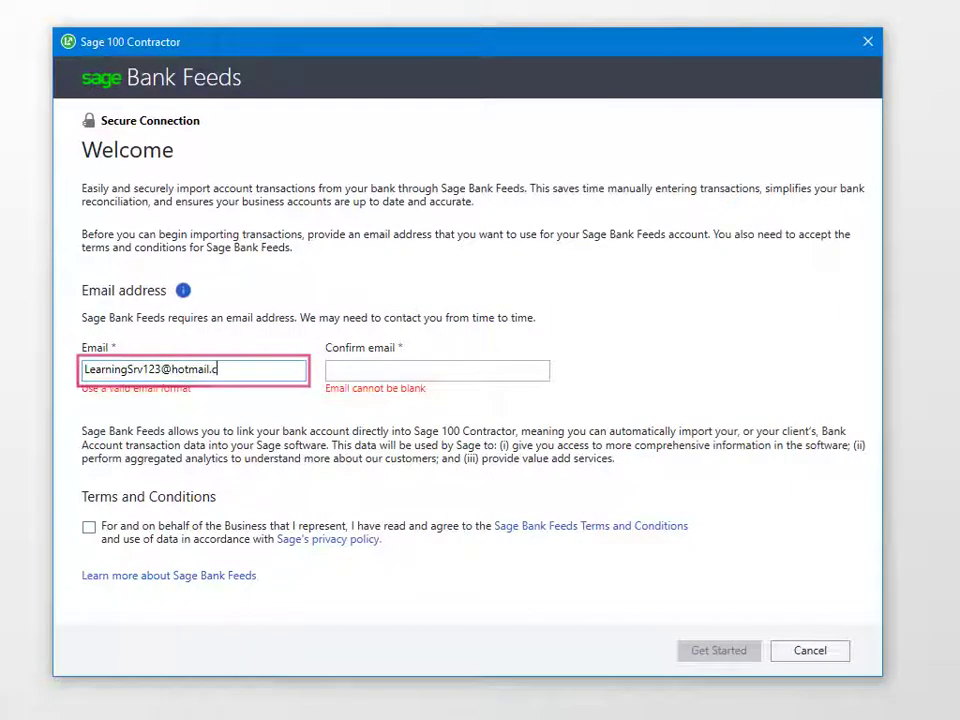
key("Tab")
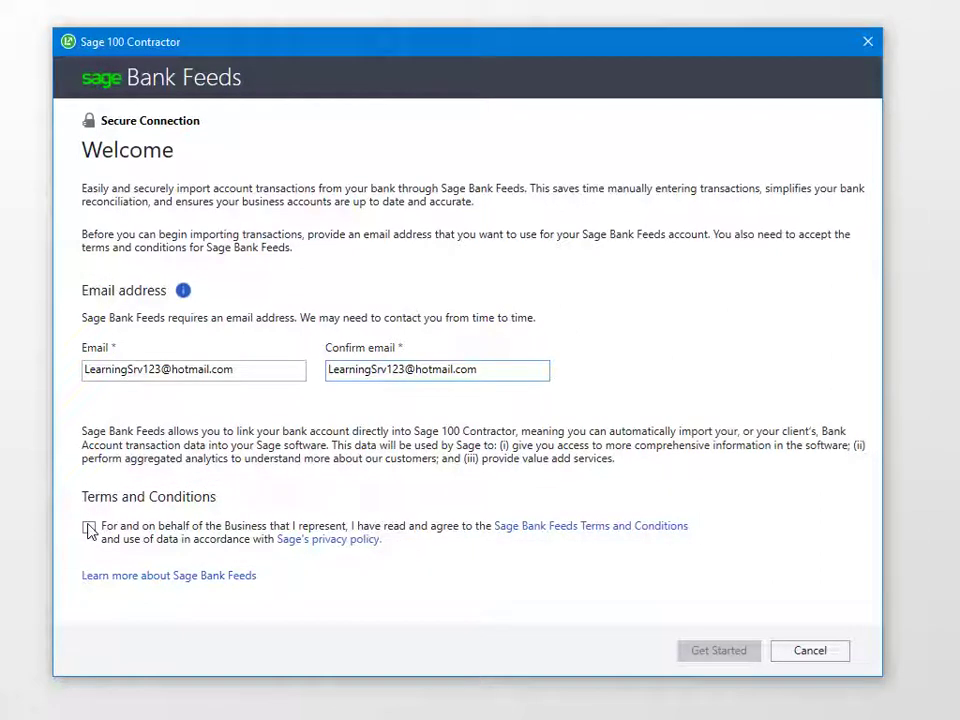
left_click(89, 529)
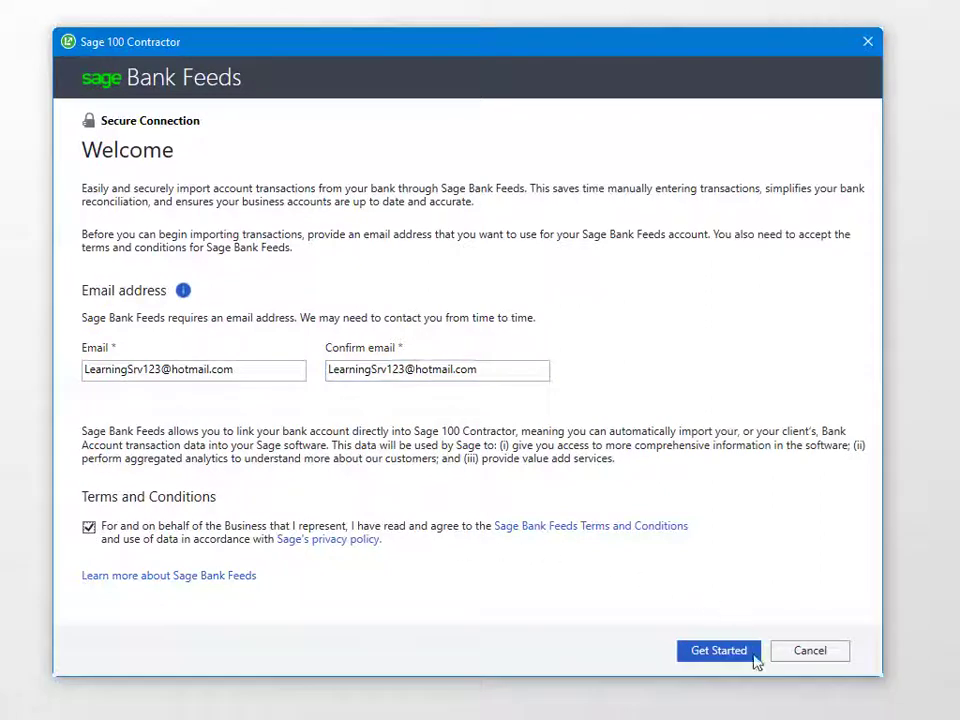
left_click(719, 651)
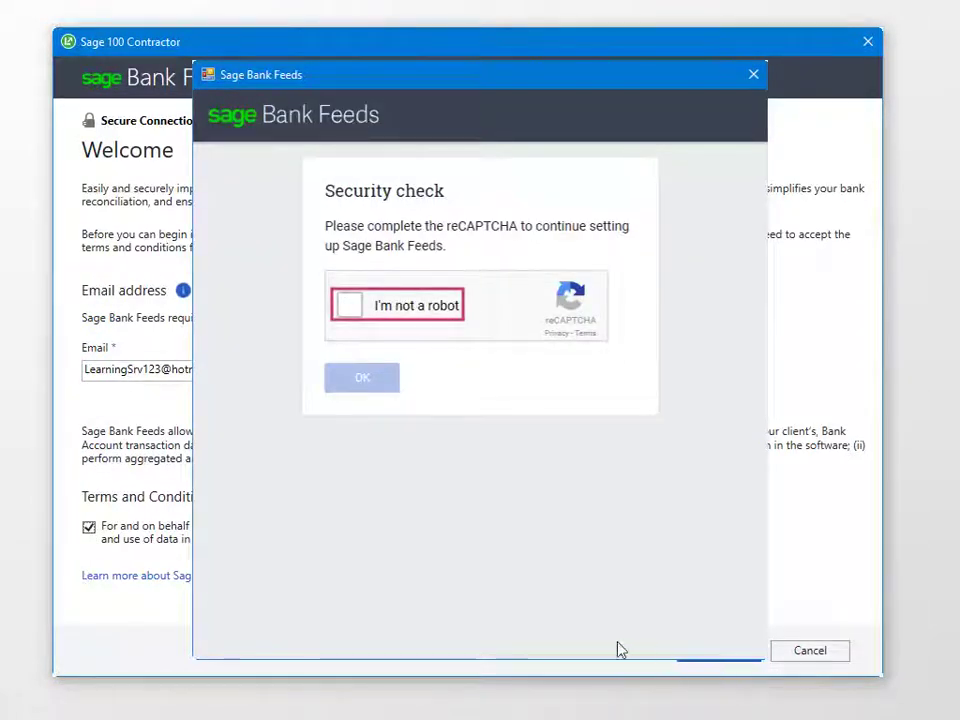
Complete the reCAPTCHA image challenge and verification to reach the Choose bank page
left_click(348, 306)
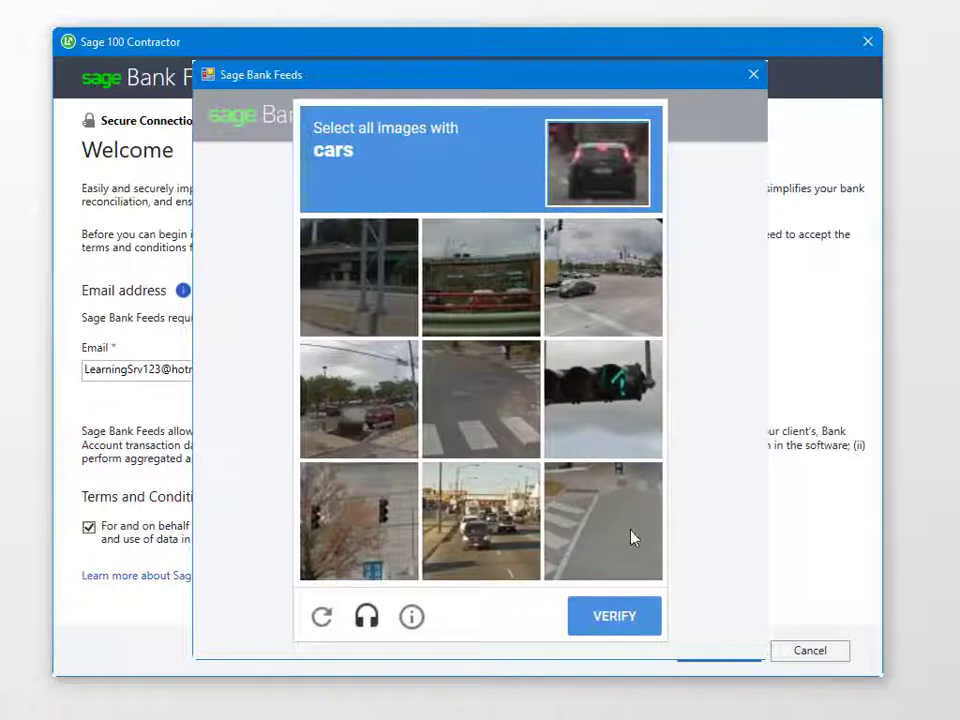
left_click(614, 616)
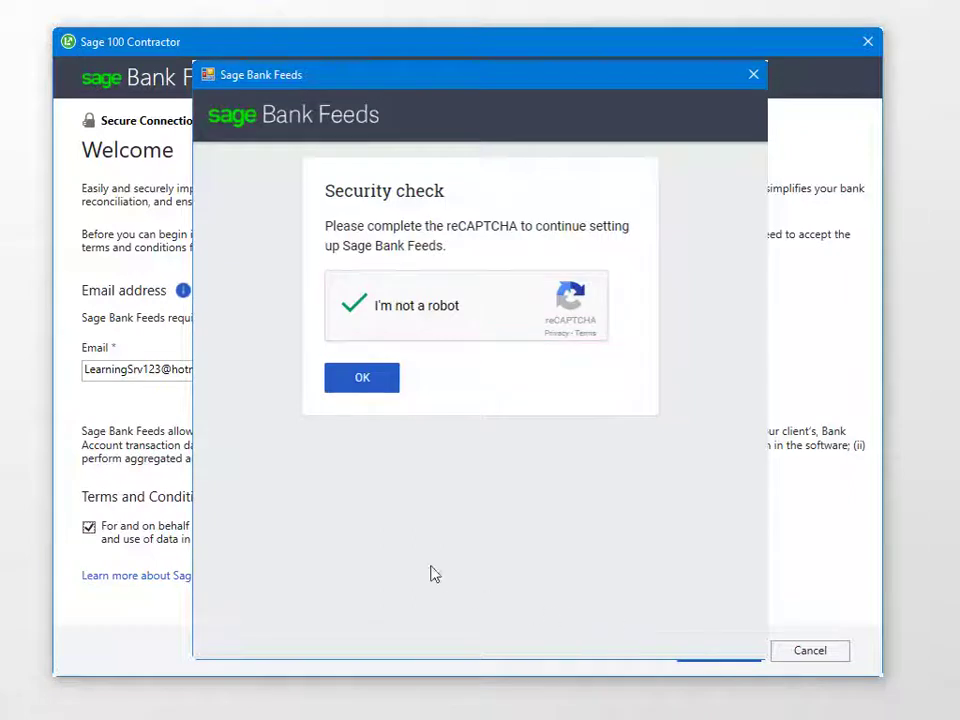
left_click(352, 380)
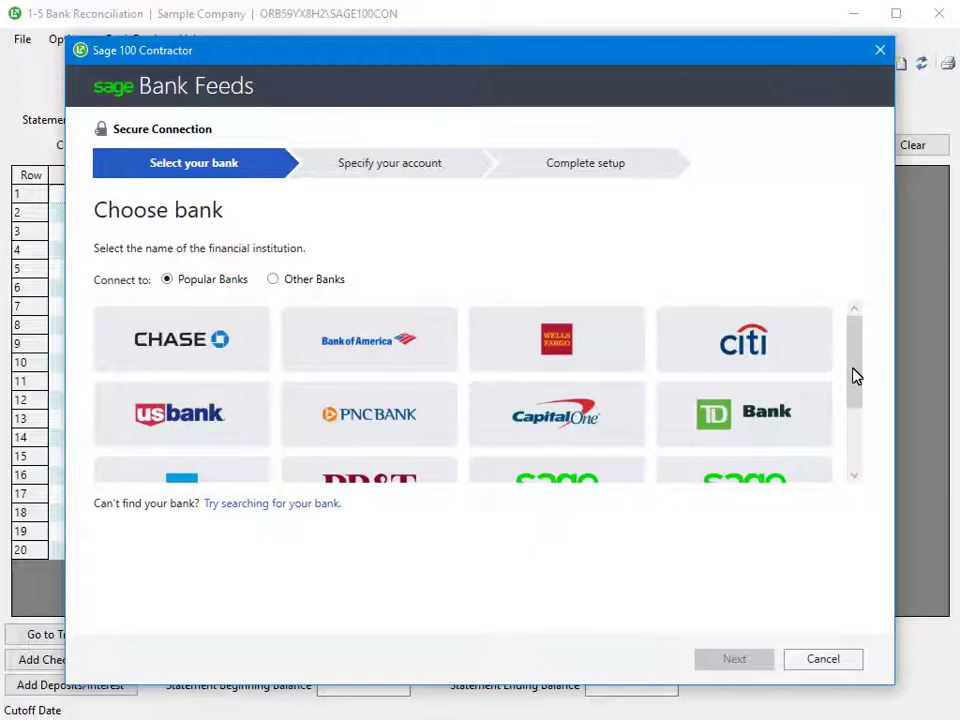
Select Sage Demo Bank from the bank list and sign in
scroll(855, 375, "down", 3)
left_click(417, 469)
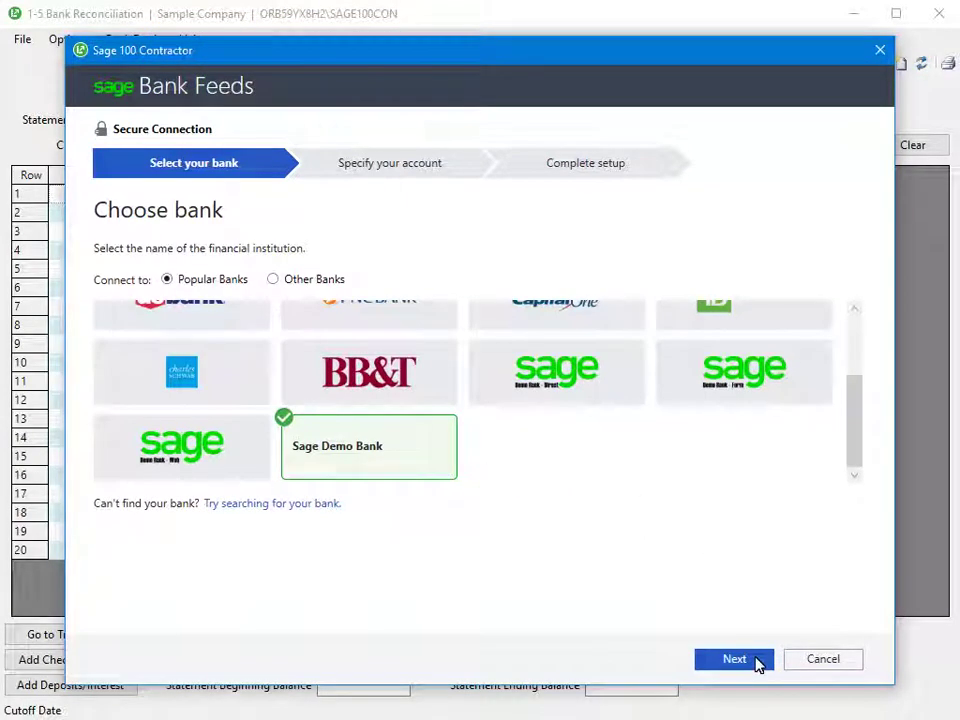
left_click(756, 662)
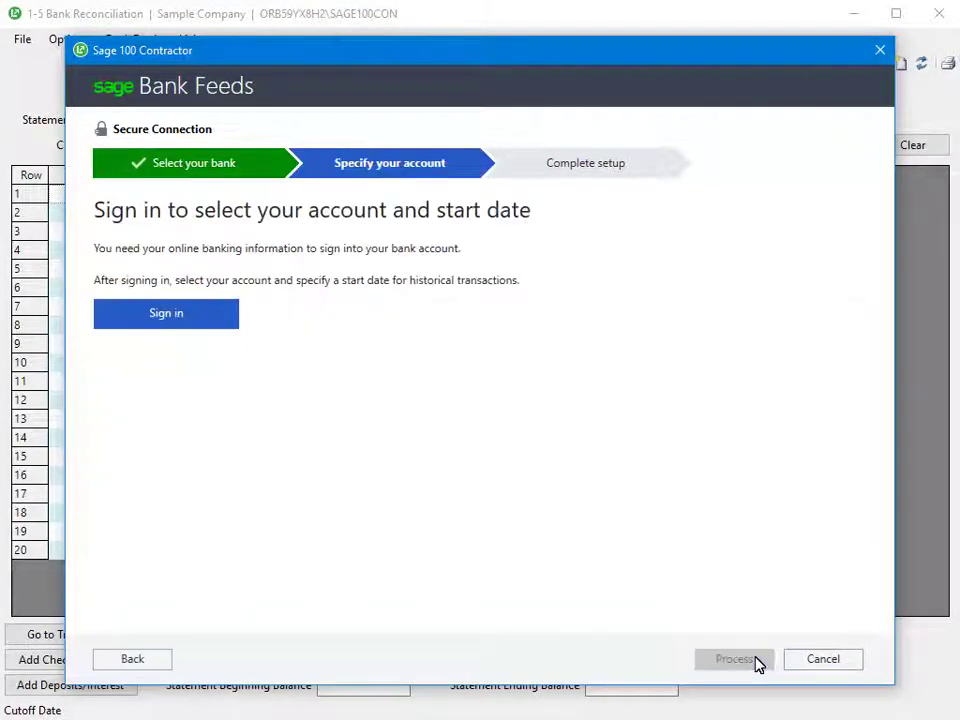
left_click(199, 321)
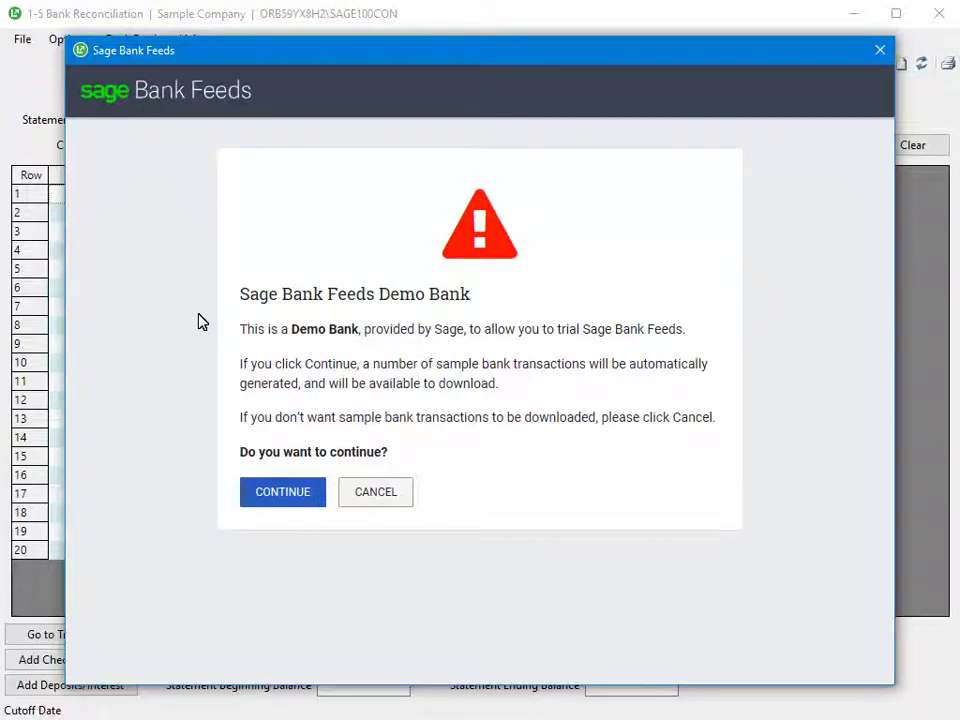
Generate sample transactions, choose the Demo Bank account, and process with start date 2/2/2018
left_click(315, 497)
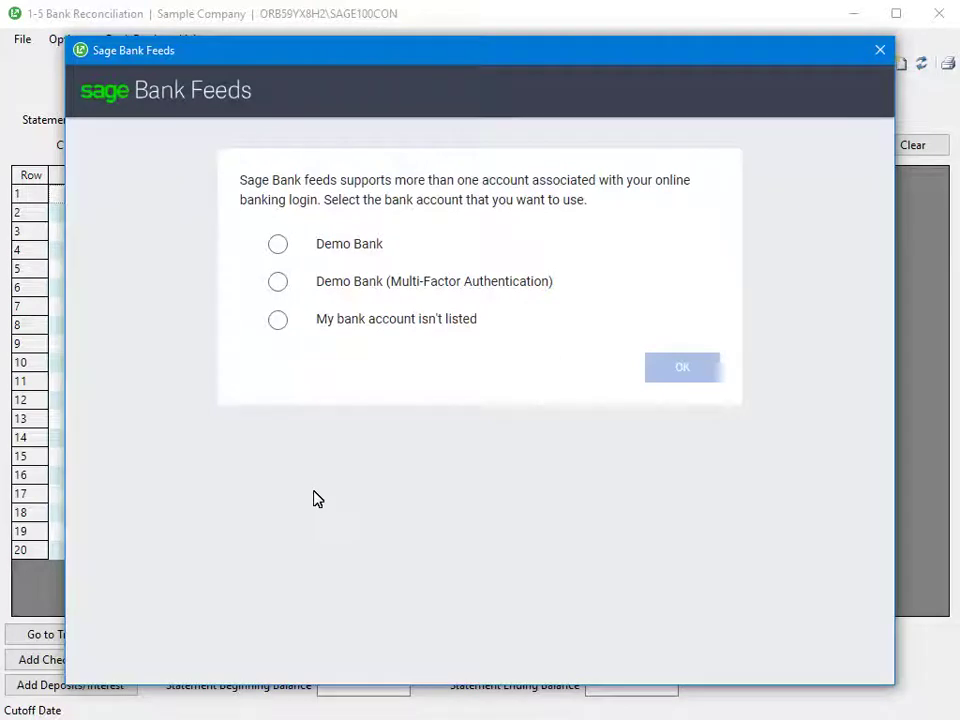
left_click(277, 245)
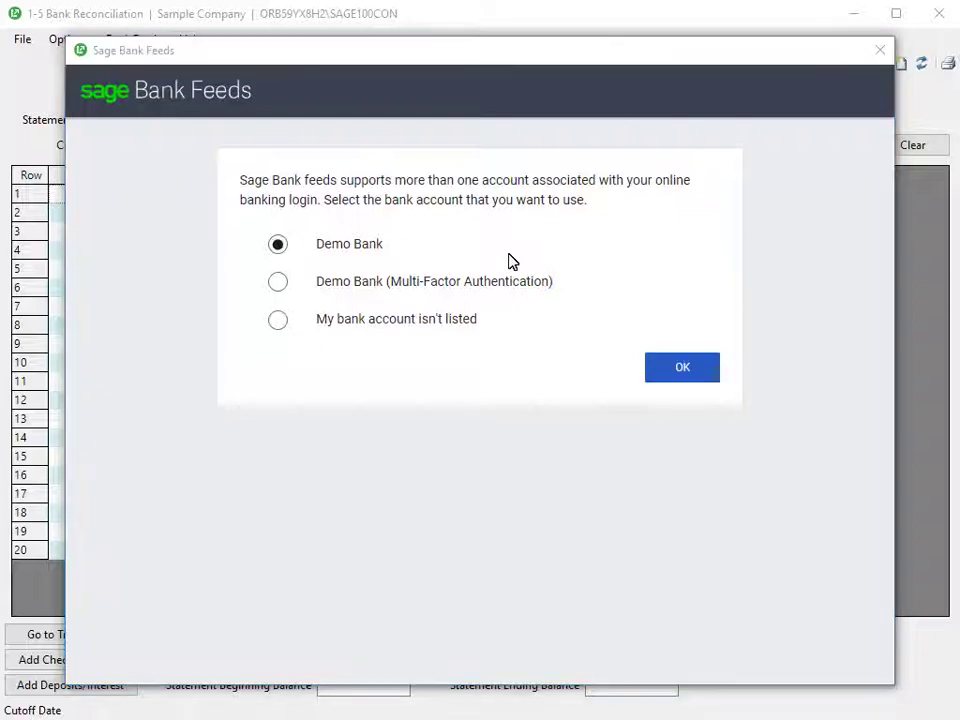
left_click(682, 368)
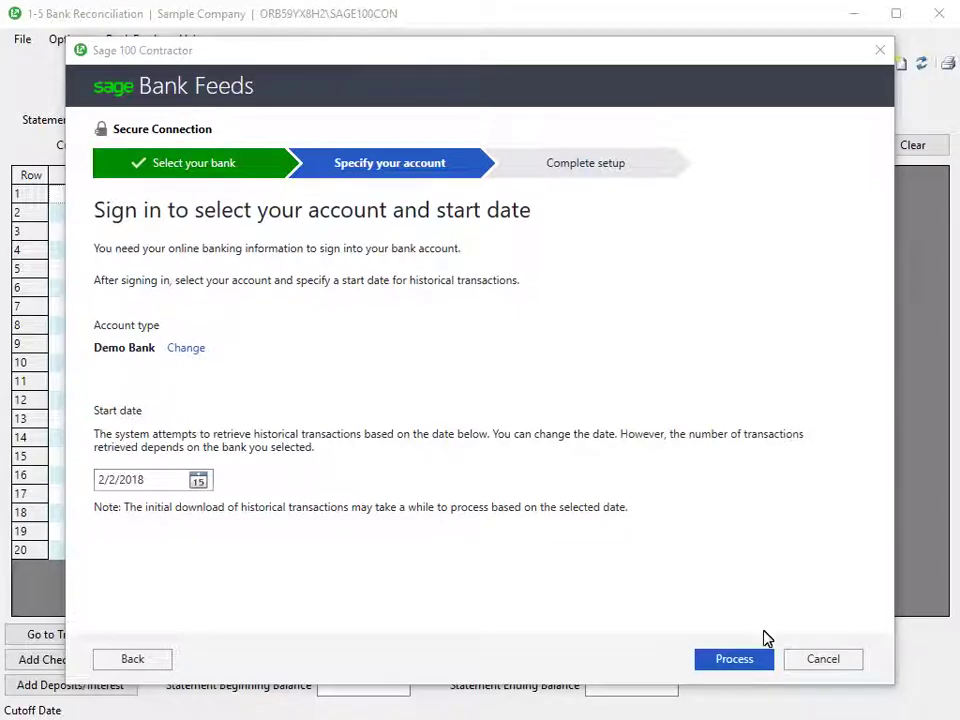
left_click(767, 664)
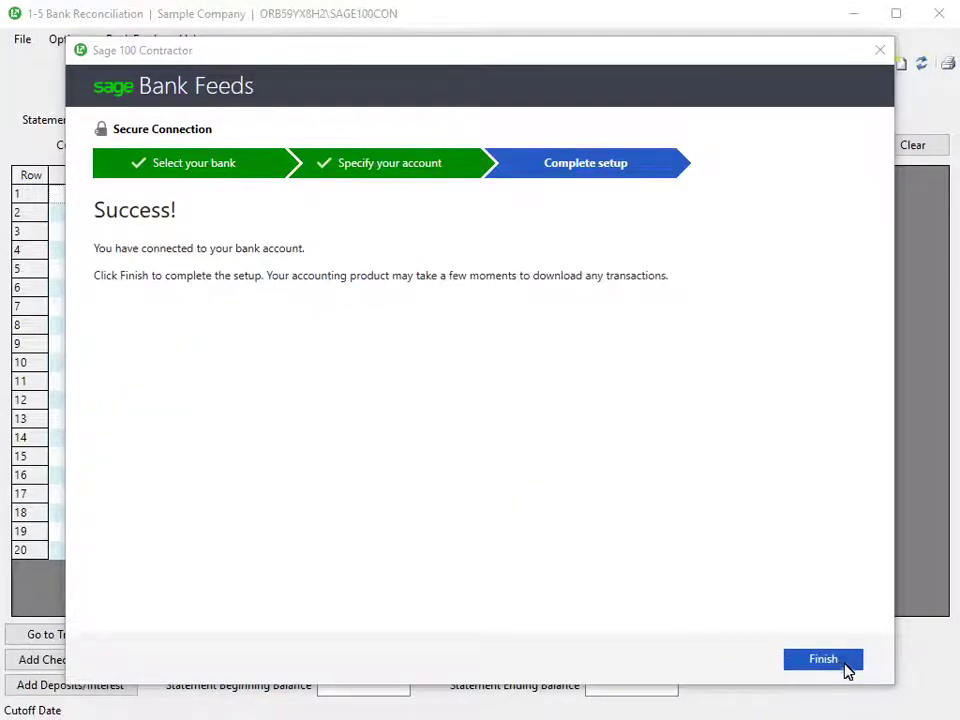
Finish the setup and display General Checking items, loading 70 sample bank transactions
left_click(846, 672)
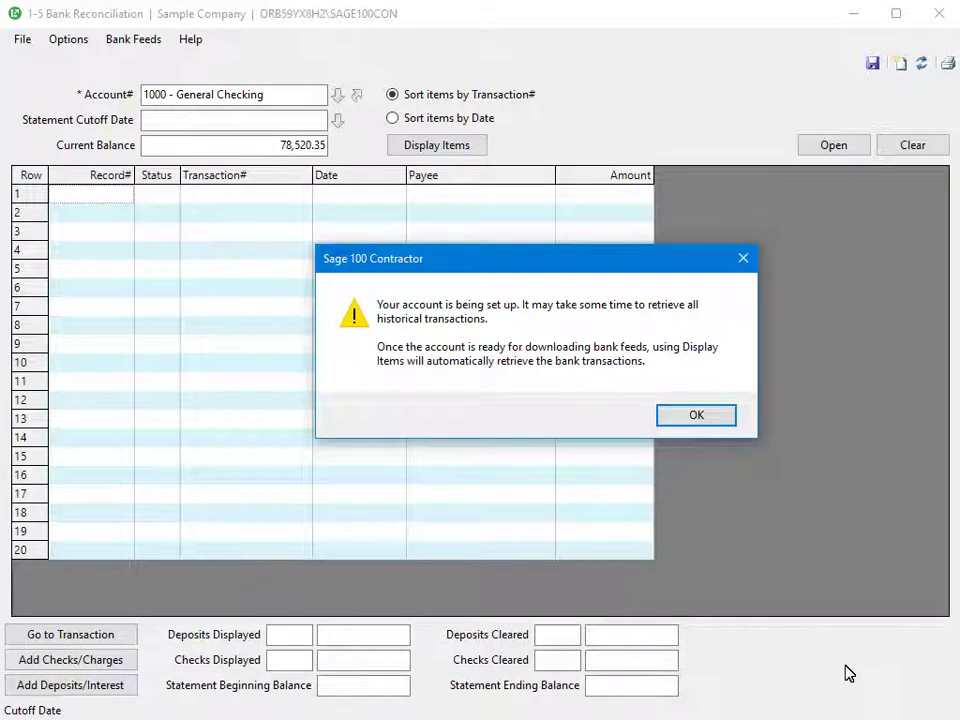
left_click(701, 414)
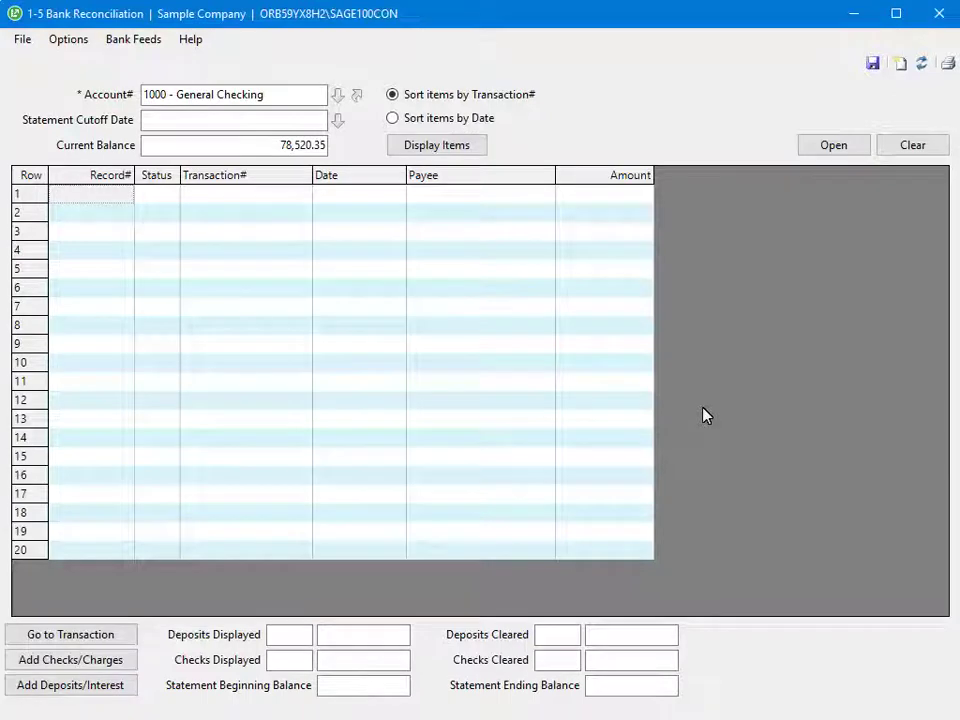
left_click(475, 148)
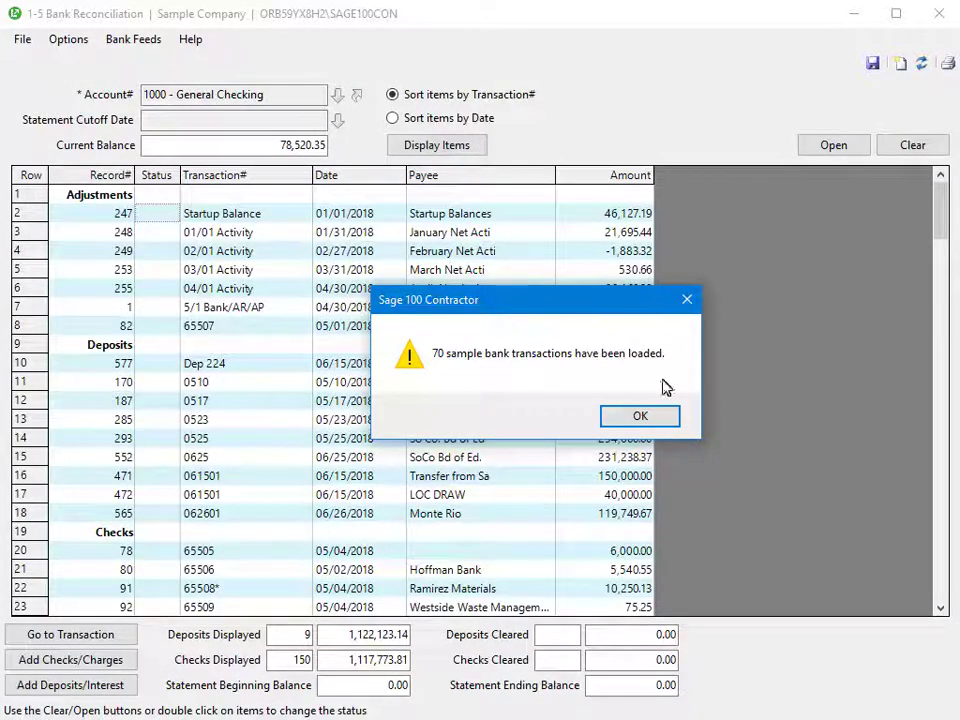
left_click(664, 416)
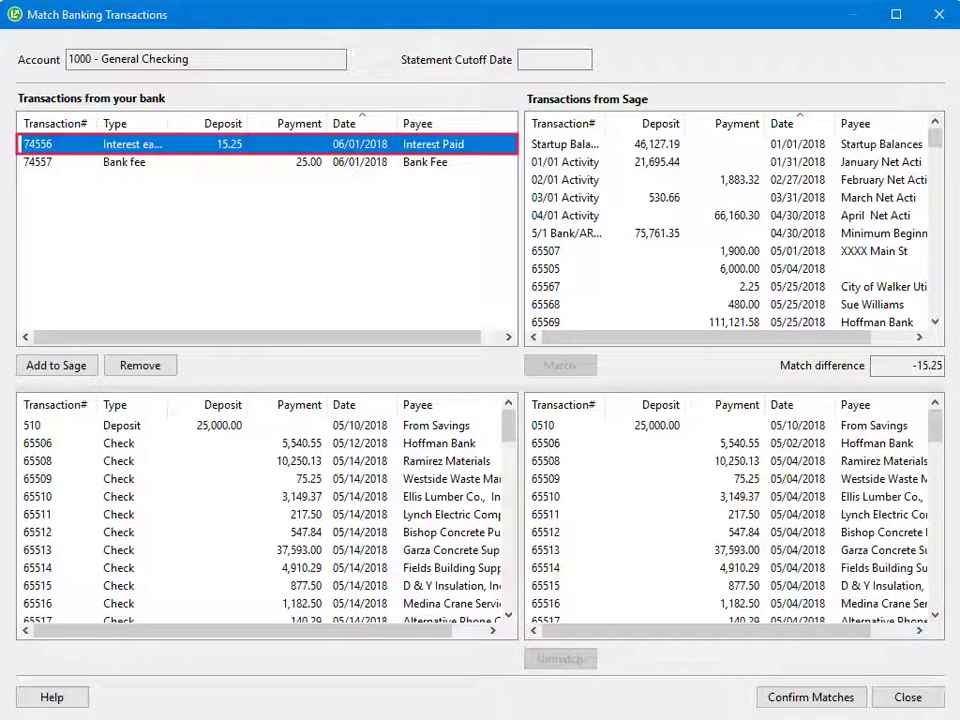
Select matched check 65509 and remove its existing match
scroll(730, 230, "down", 15)
left_click(580, 251)
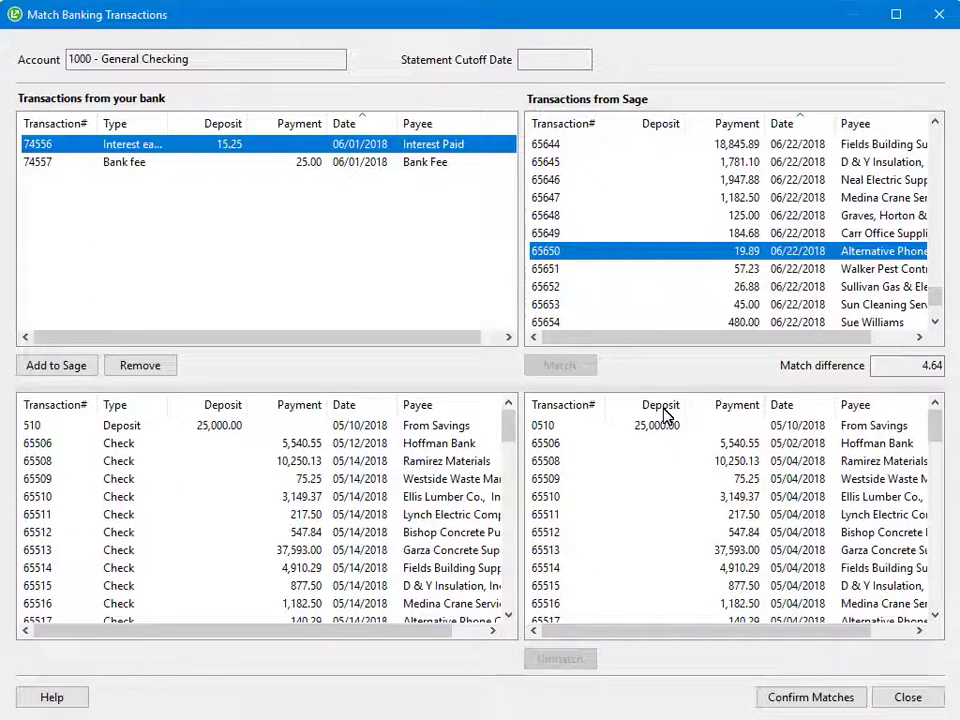
left_click(47, 480)
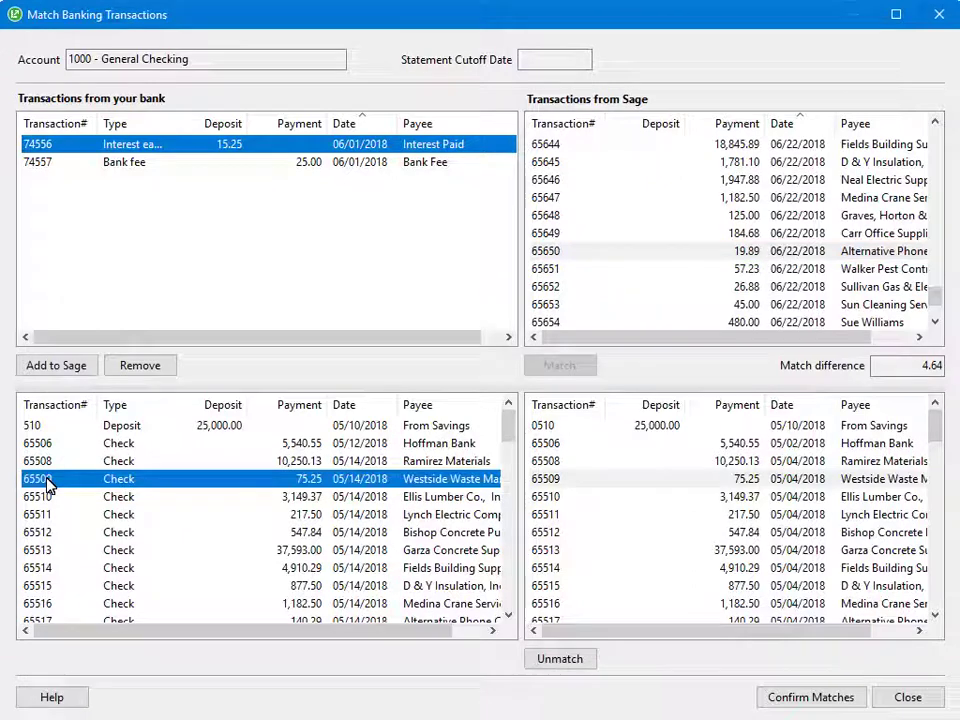
left_click(572, 659)
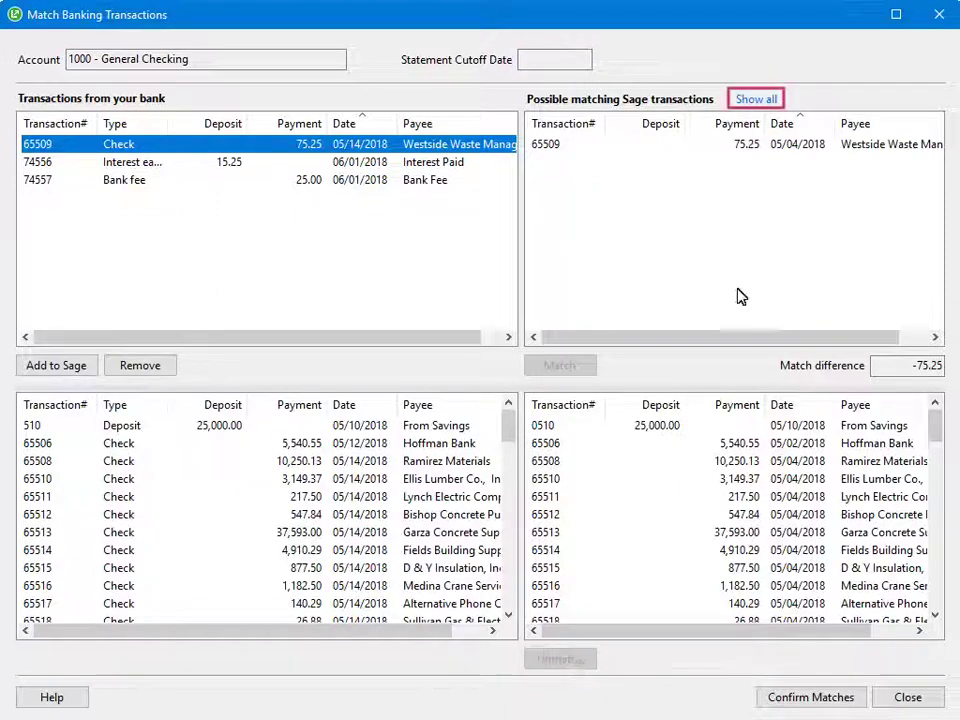
Show all Sage transactions and match bank check 65509 to Sage transaction 65509 for 75.25
left_click(745, 102)
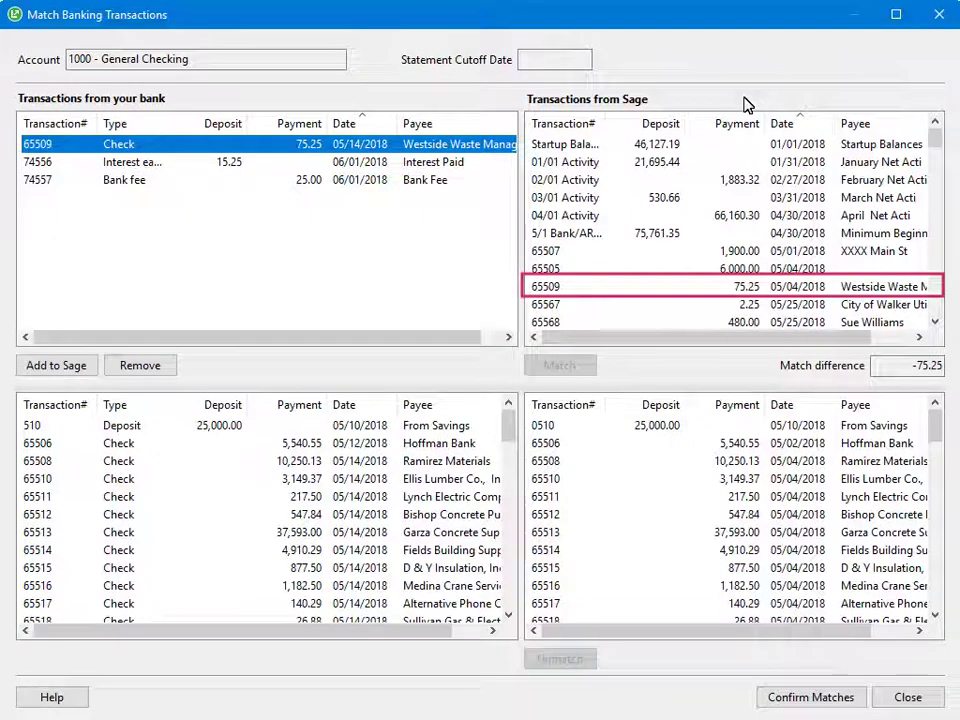
left_click(552, 288)
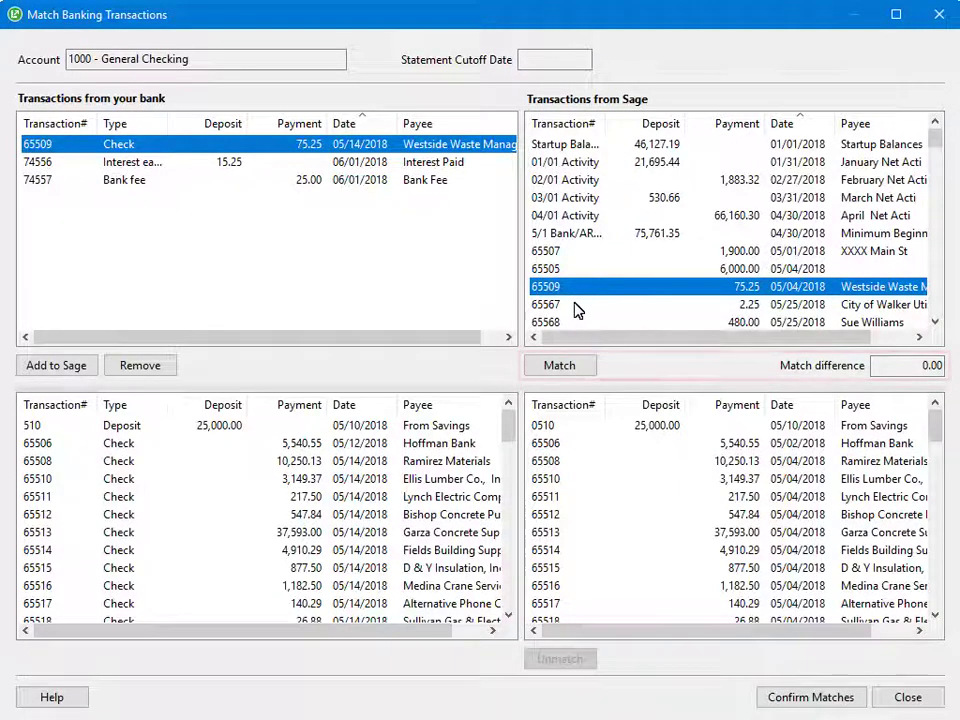
left_click(585, 367)
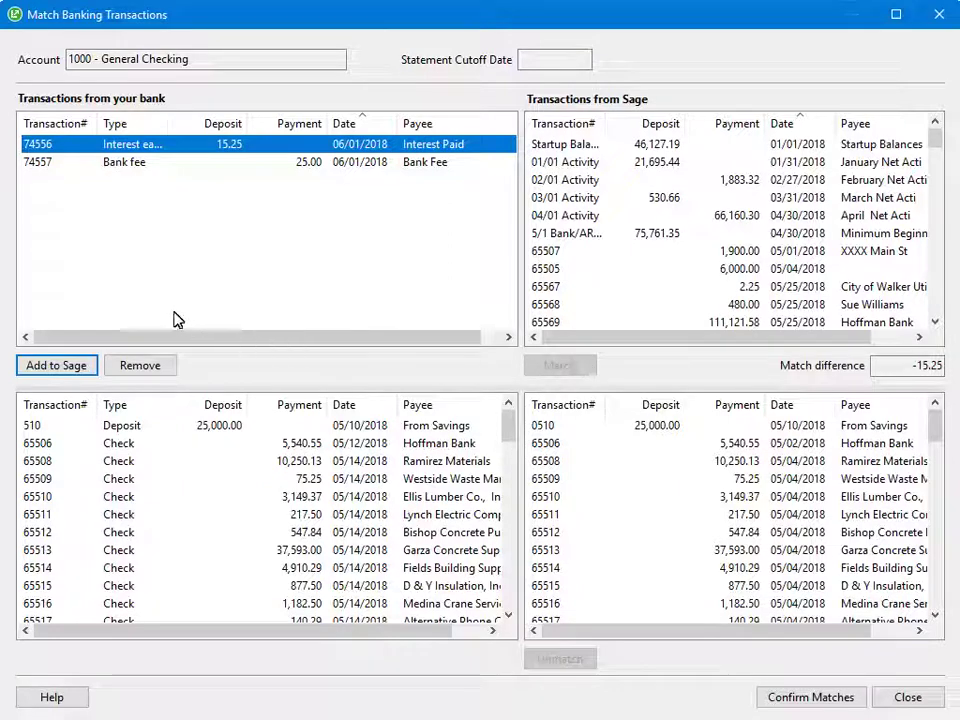
Post bank fee 74557 (25.00) to Sage with offset account 6005 - Bank Charges
left_click(31, 170)
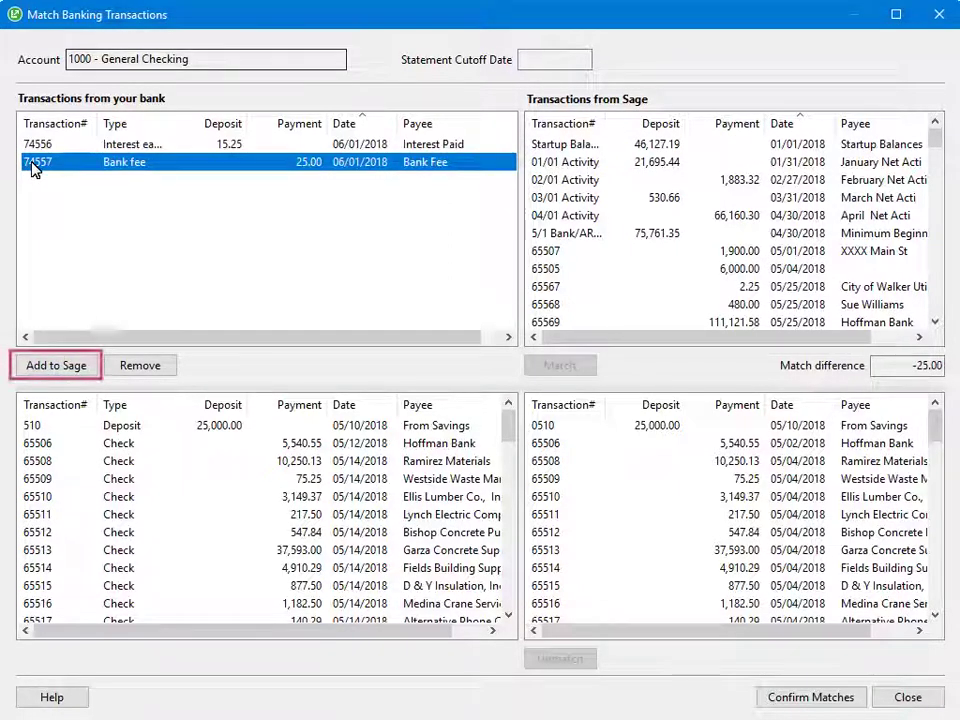
left_click(92, 366)
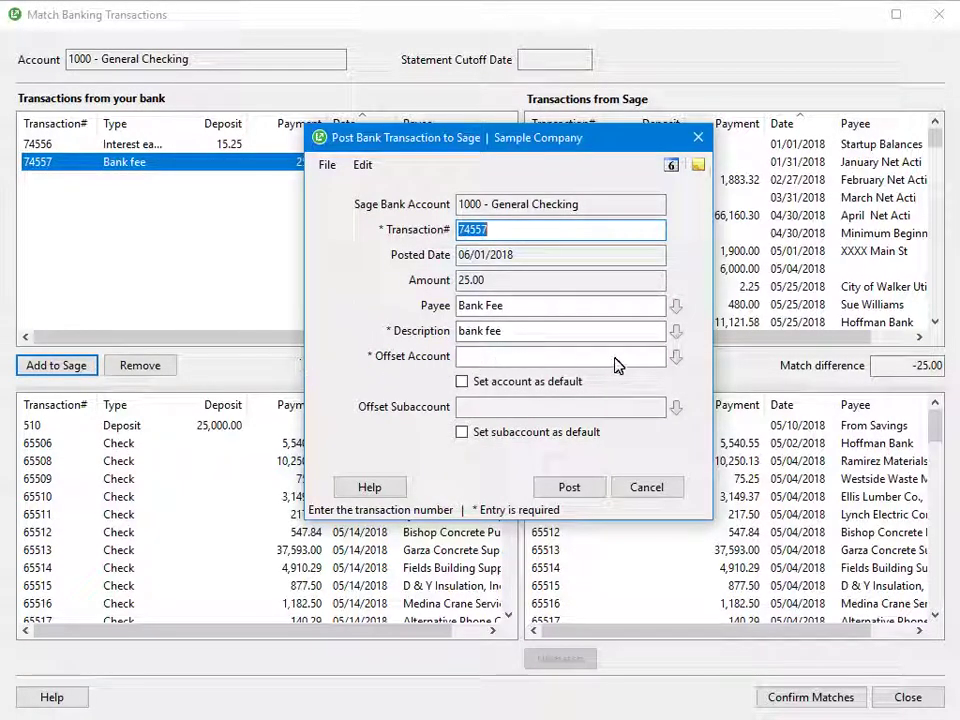
left_click(676, 358)
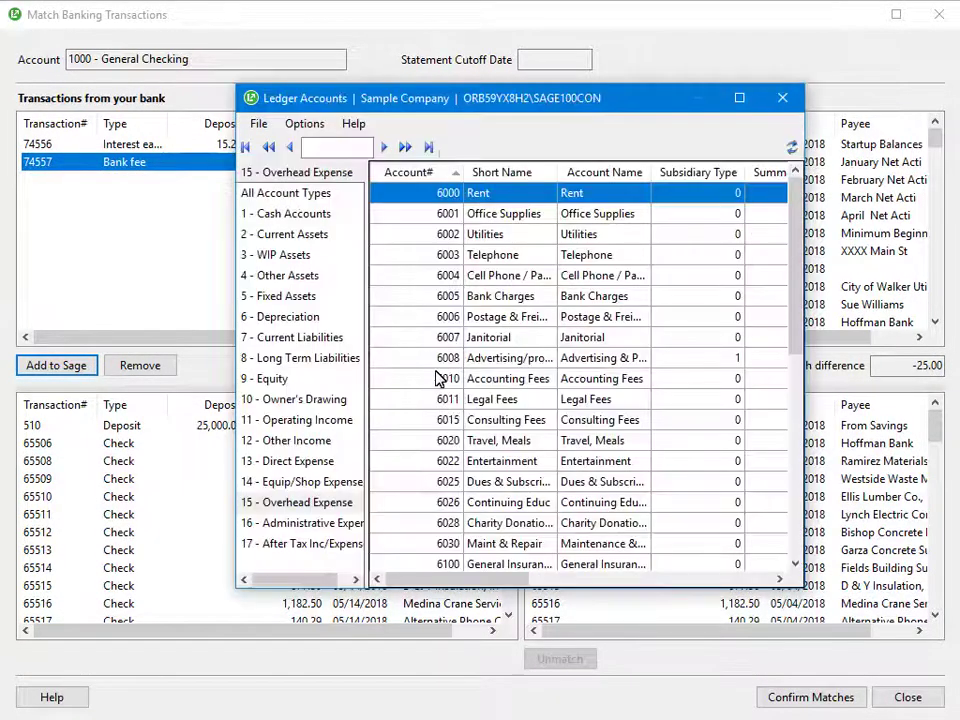
left_click(249, 506)
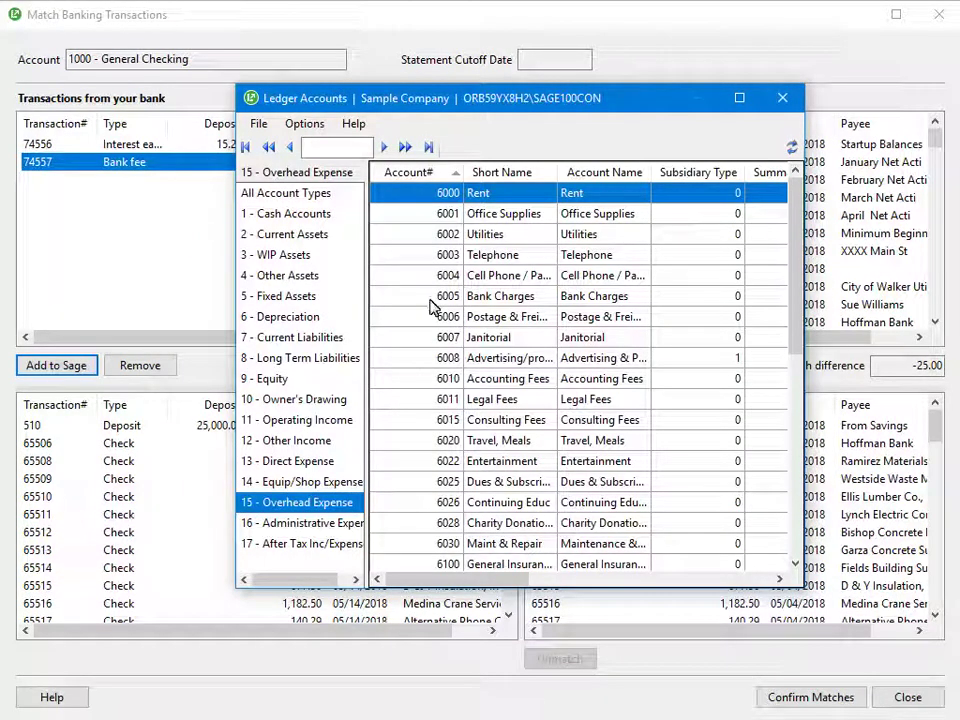
left_click(508, 300)
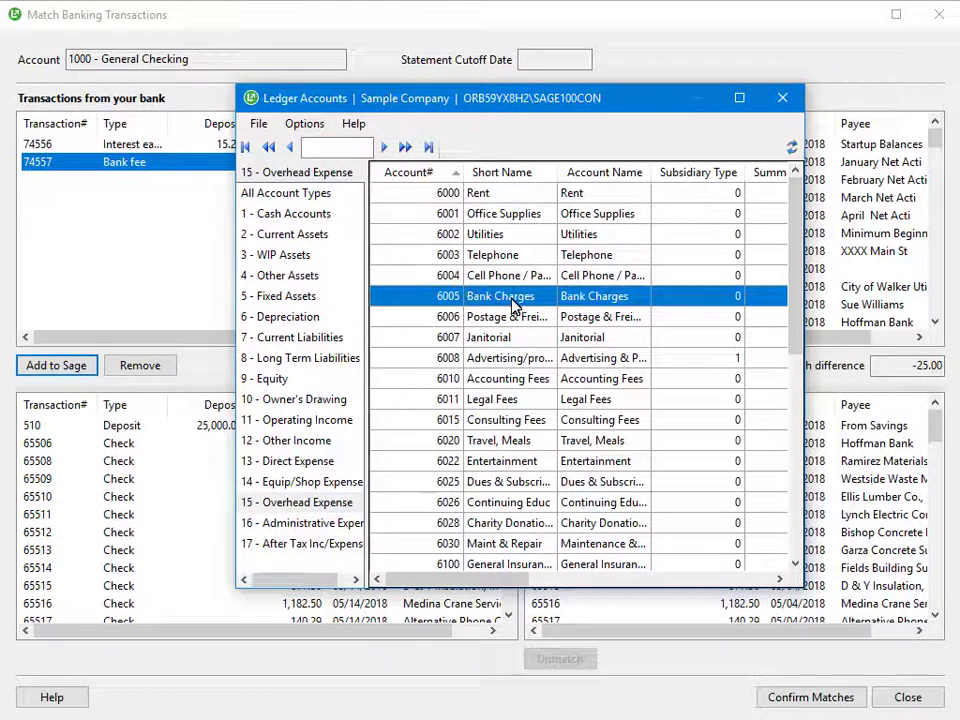
double_click(522, 298)
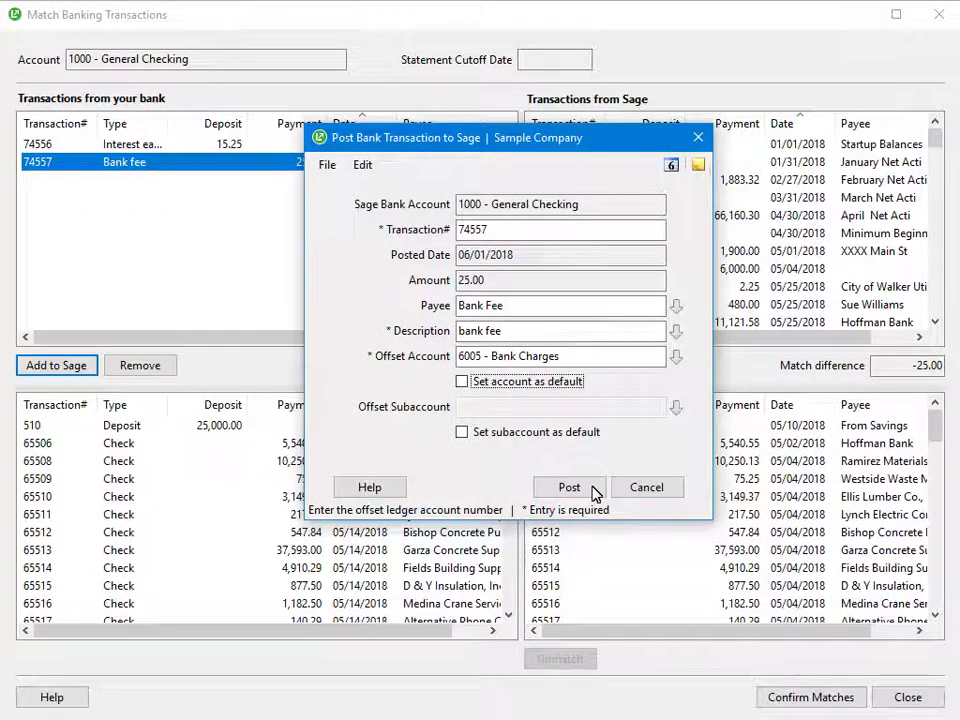
left_click(540, 491)
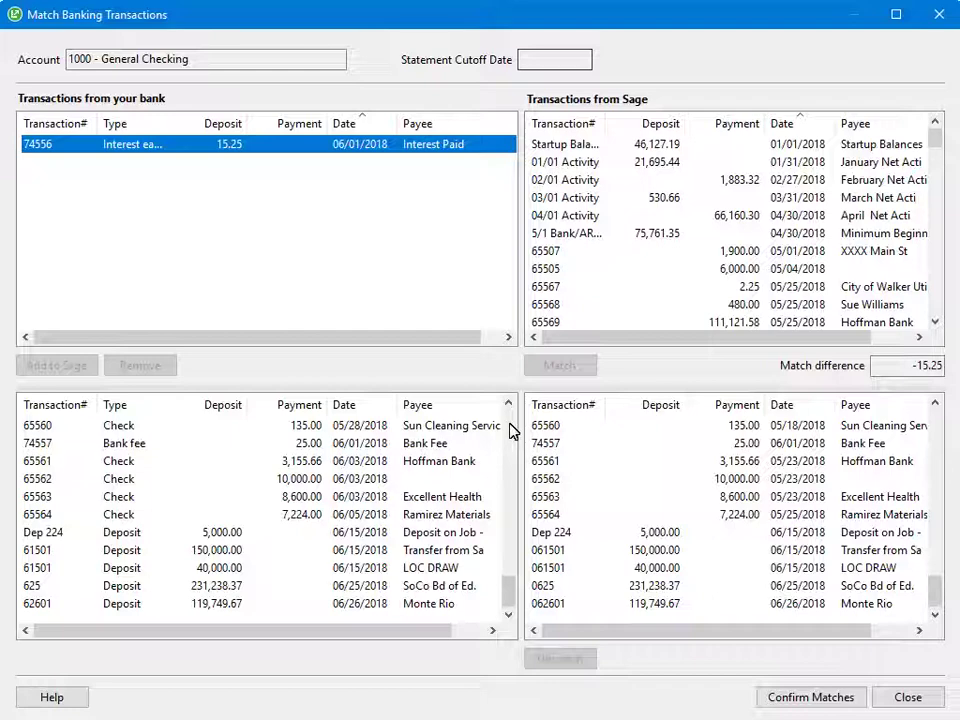
Remove interest transaction 74556 (15.25) from the feed and confirm all matches
left_click(45, 147)
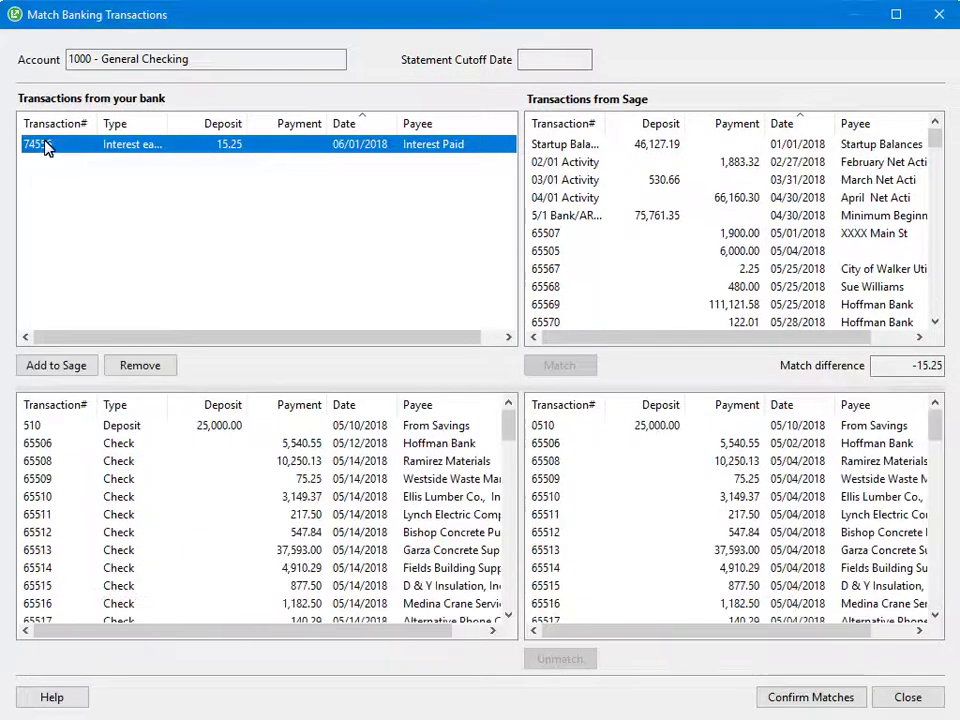
left_click(160, 367)
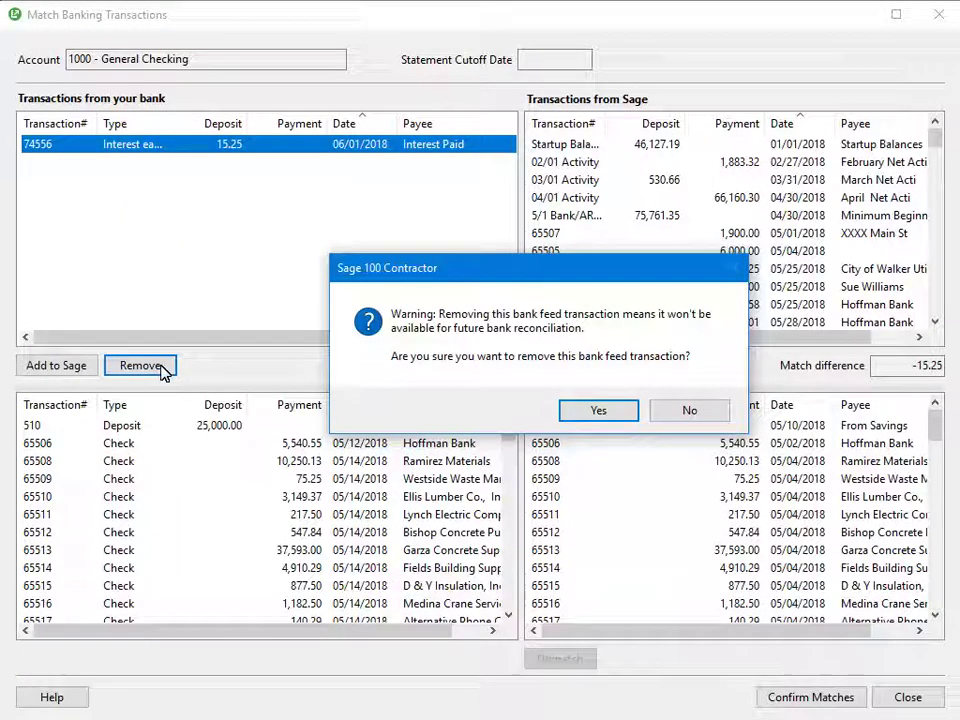
left_click(624, 410)
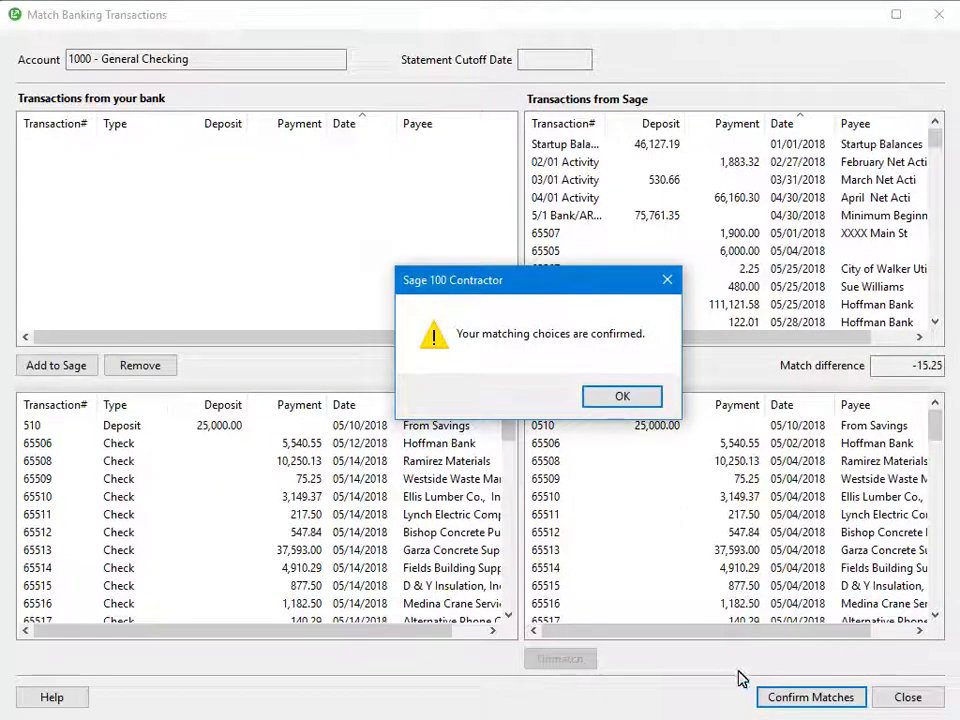
left_click(598, 396)
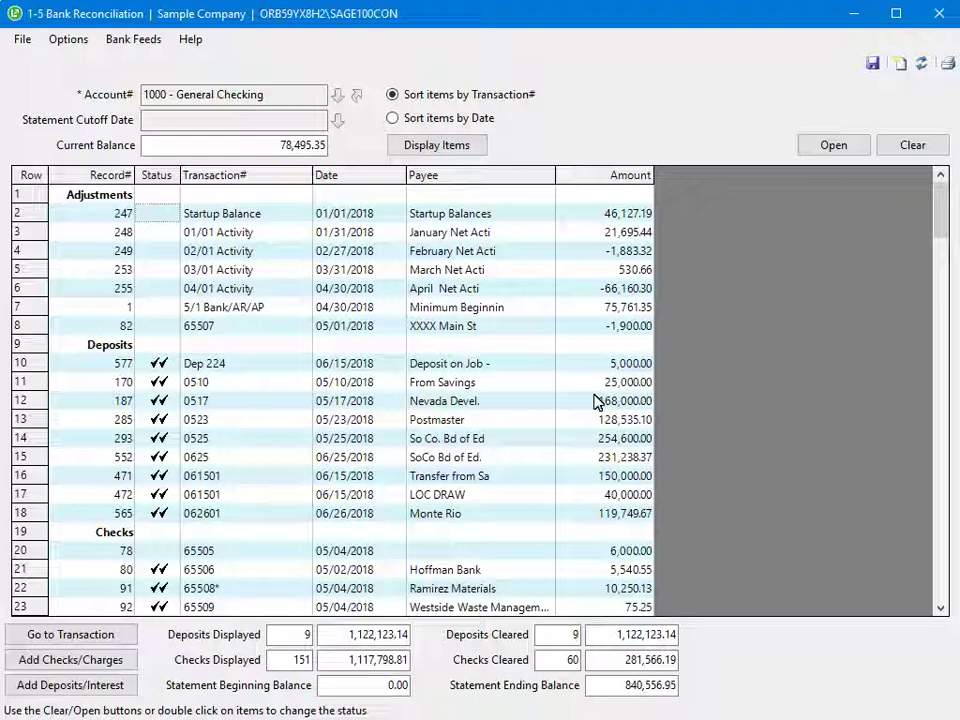
Clear adjustment 248 (01/01 Activity), save the reconciliation as a trial, and close it
double_click(155, 238)
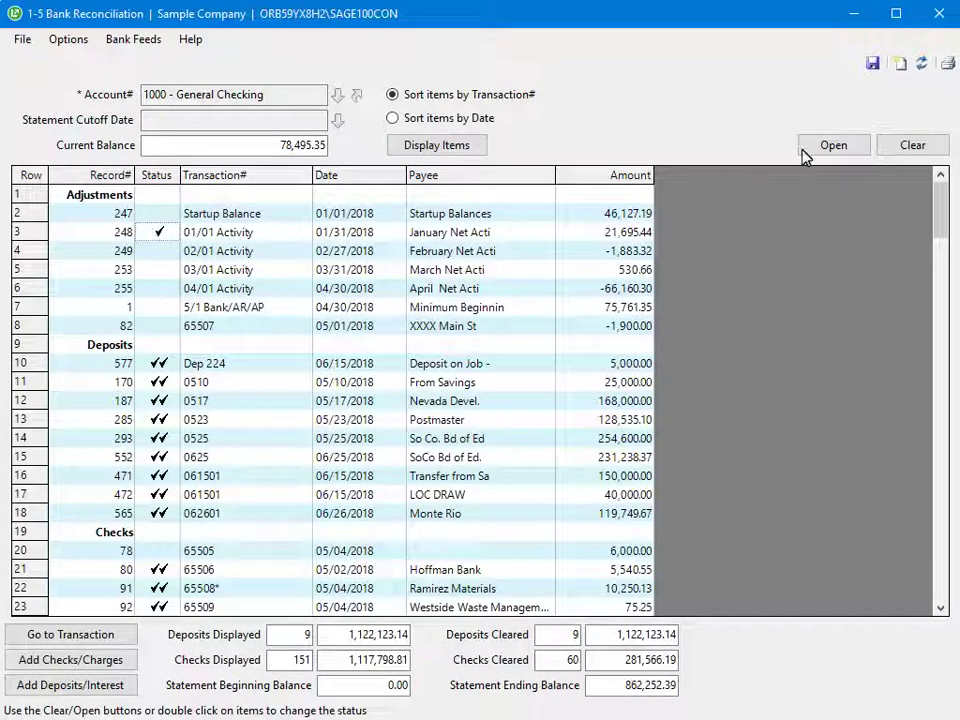
left_click(872, 63)
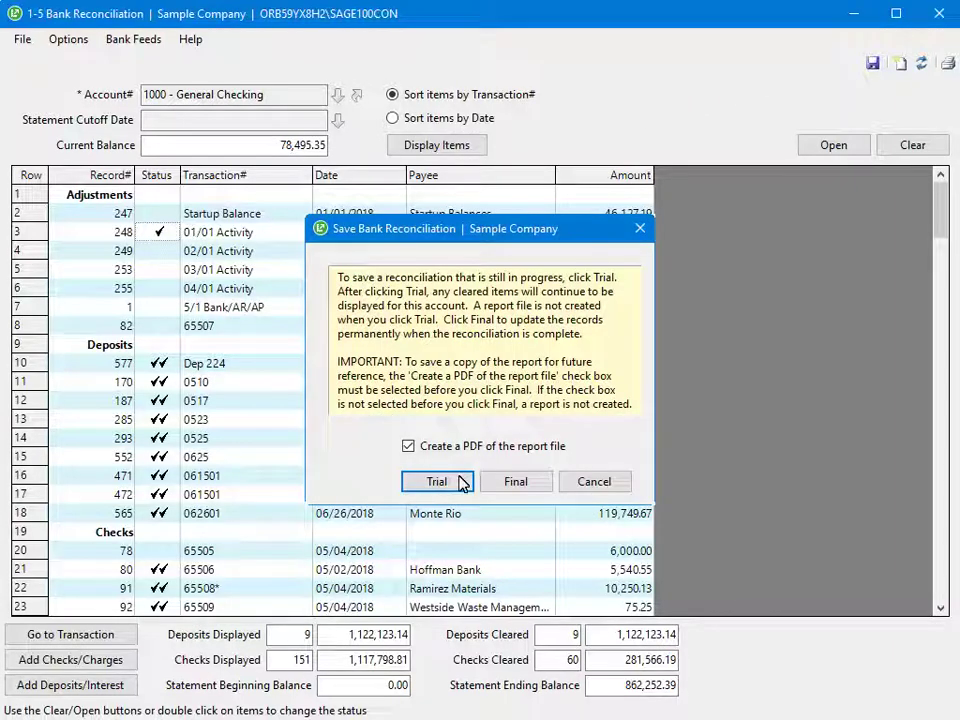
left_click(461, 483)
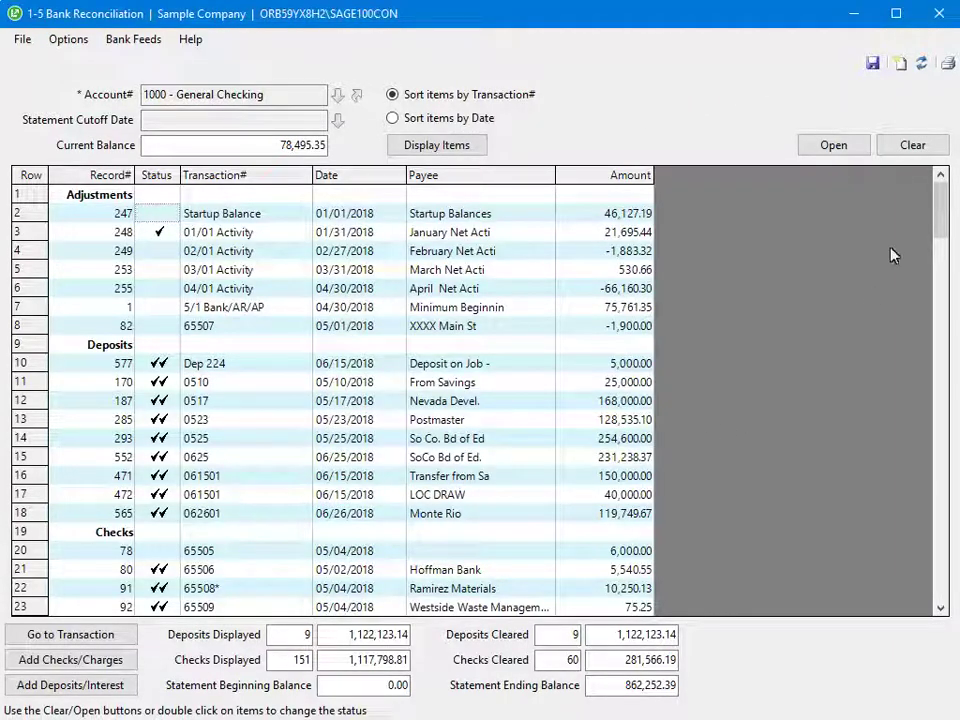
left_click(938, 14)
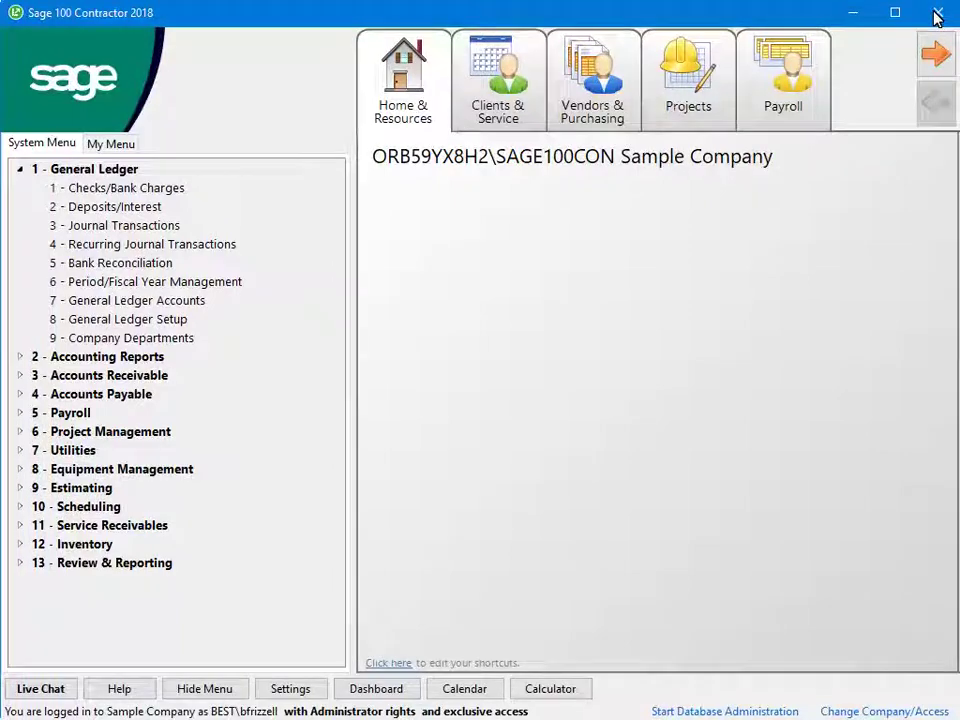
Confirm bank fee 74557 posted to Journal Transactions, debiting 6005 Bank Charges and crediting 1000 General Checking
double_click(57, 226)
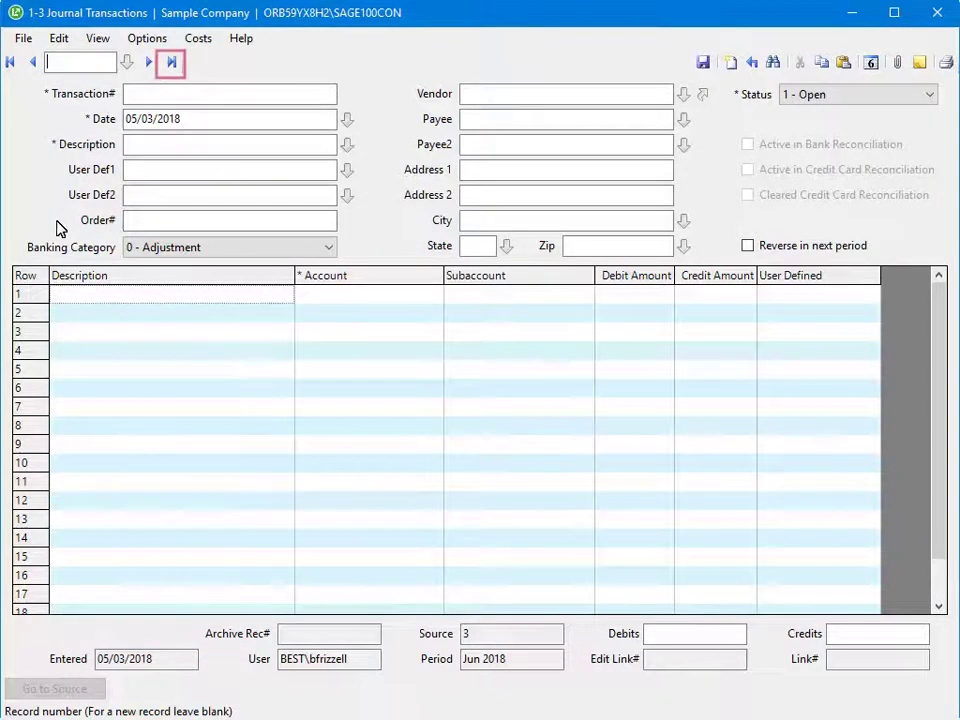
left_click(171, 64)
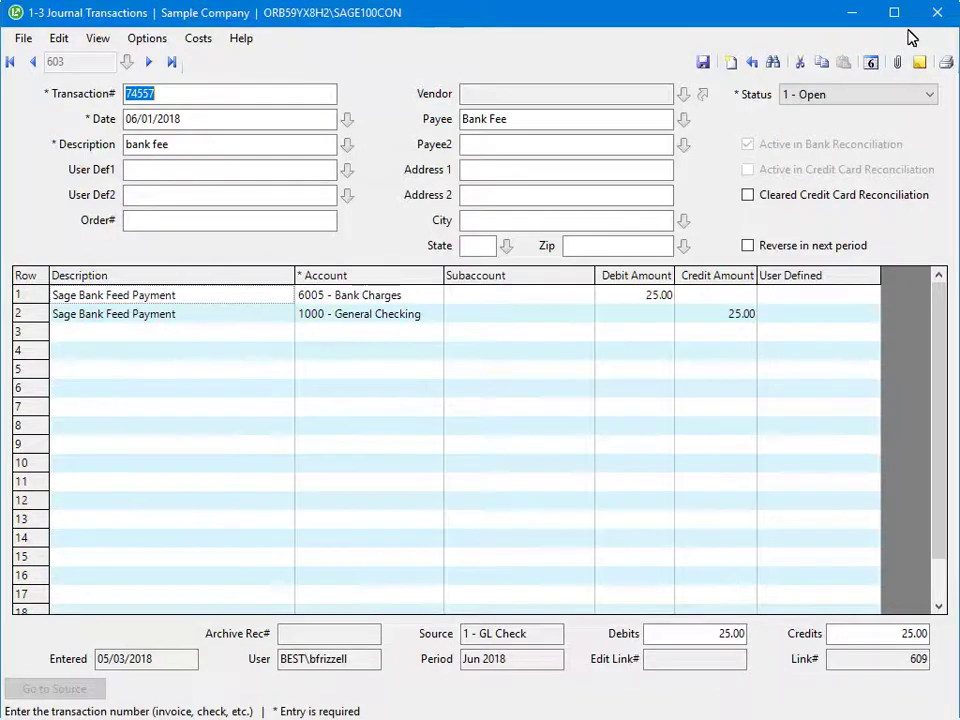
left_click(938, 12)
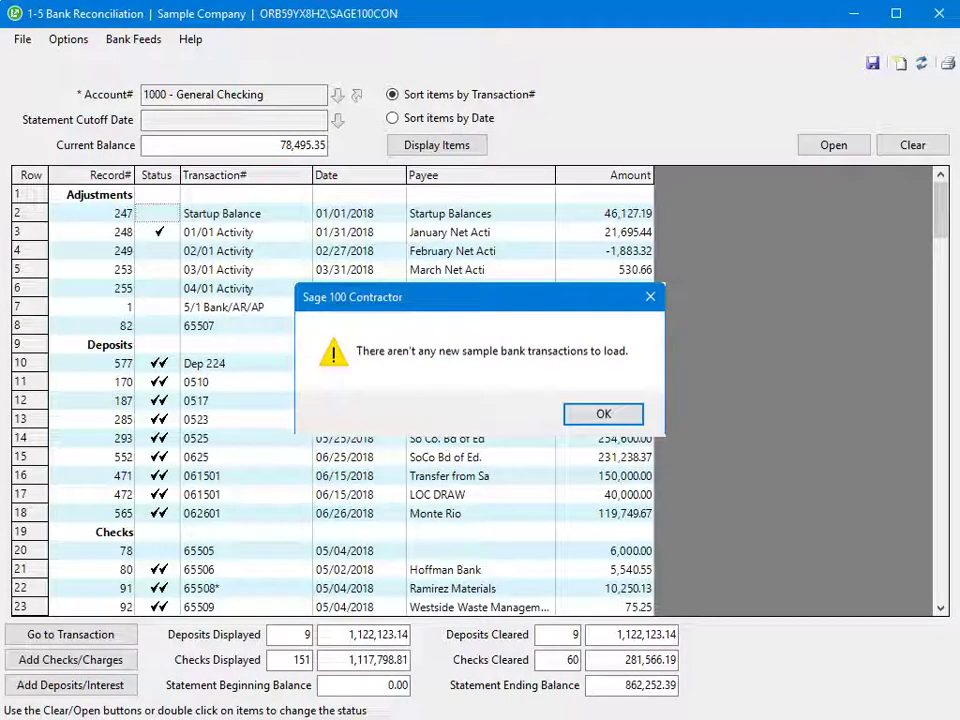
Dismiss the no-new-sample-transactions notice and bring up the Bank Feeds menu options
key("Return")
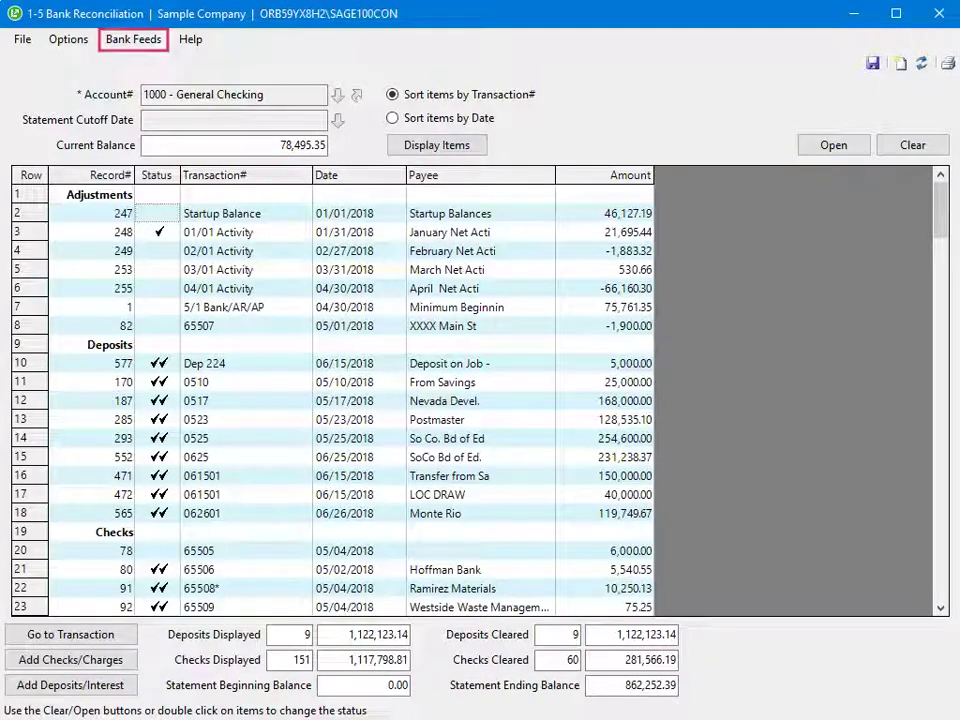
key("alt+b")
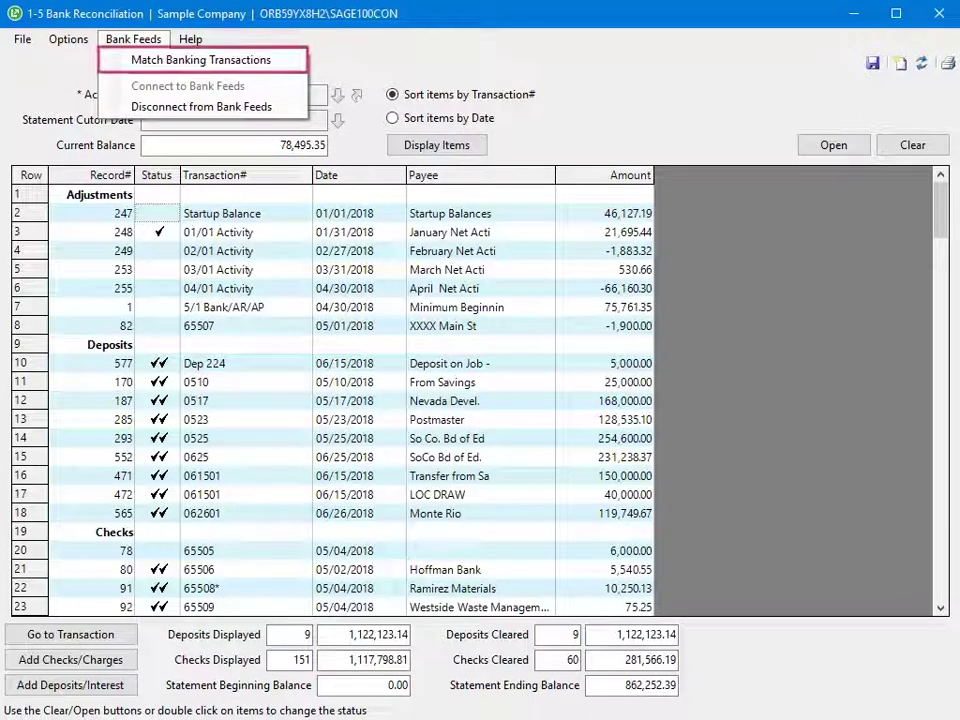